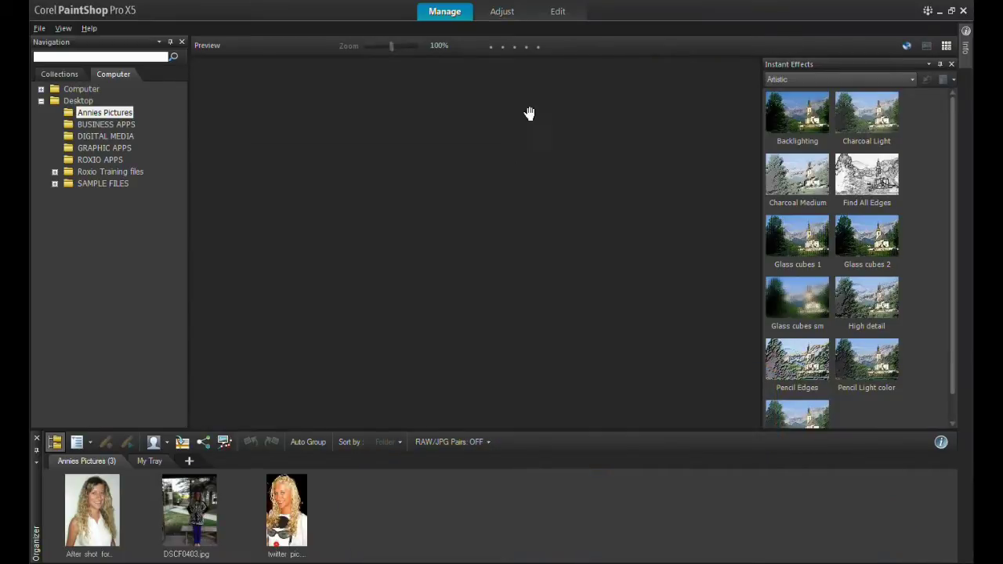
Open the DSCF0403 photo in the Edit workspace from the Organizer
left_click(558, 11)
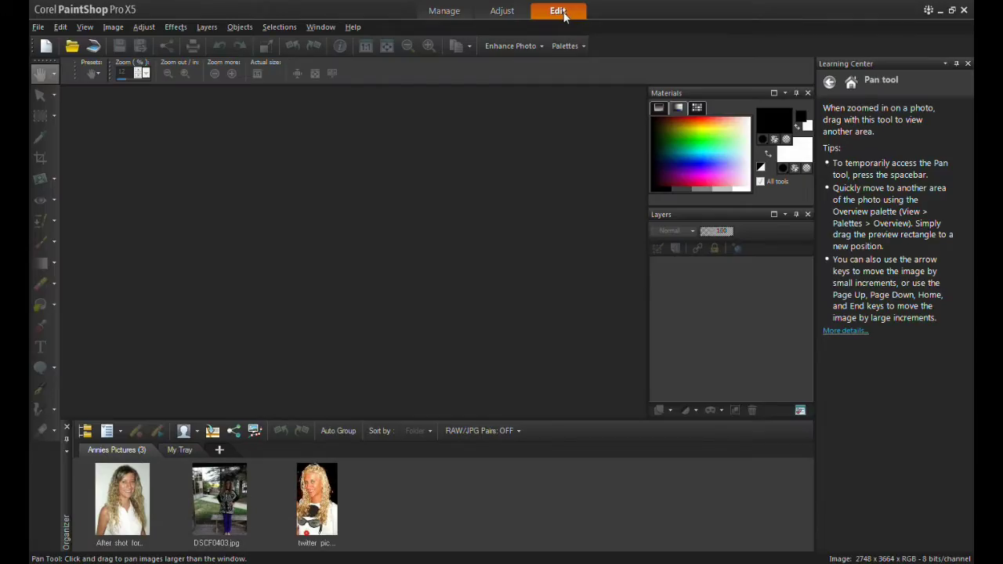
left_click_drag(219, 499, 359, 232)
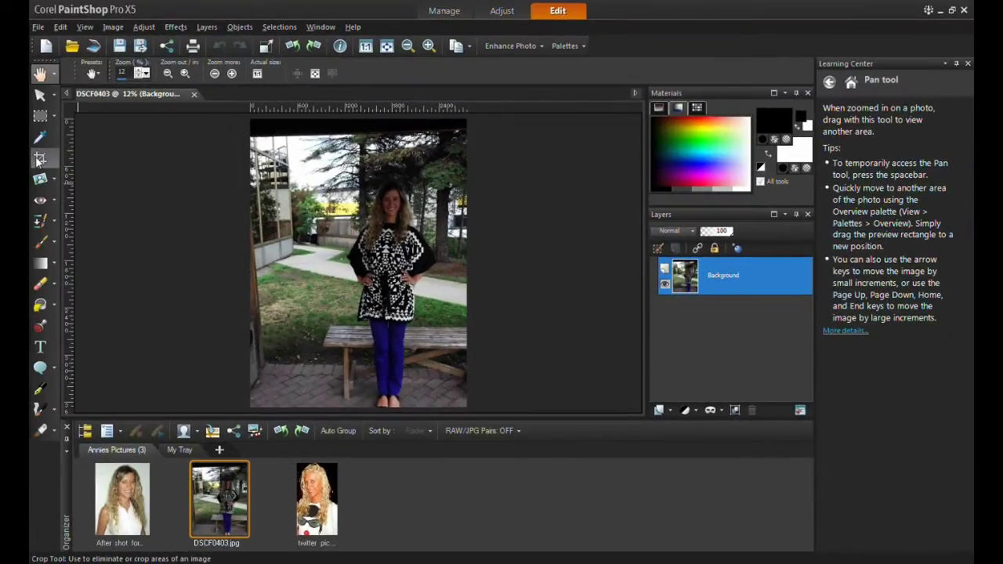
Frame the woman from head to thighs with the Crop tool and crop it as a new image
left_click(38, 159)
left_click(38, 157)
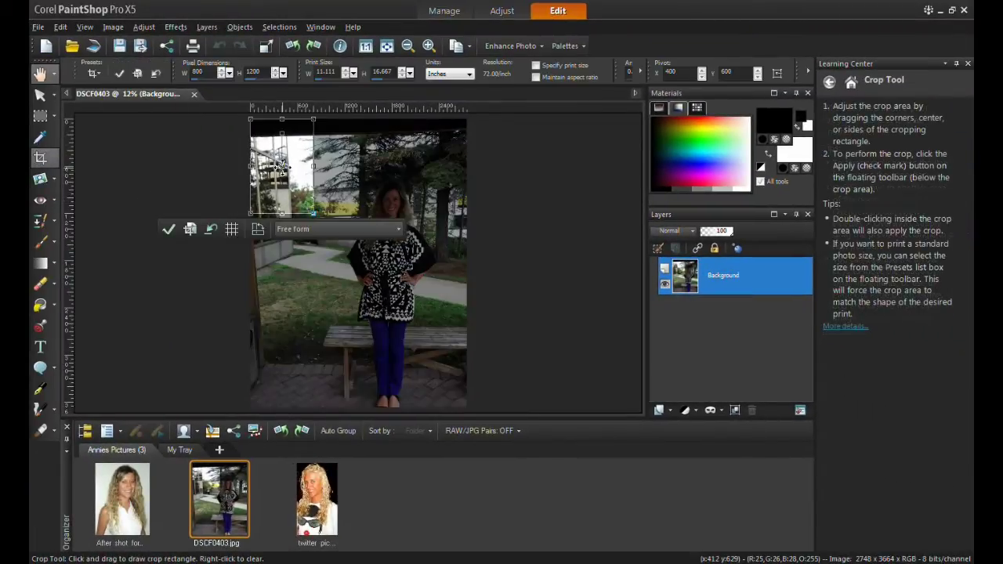
left_click_drag(294, 183, 409, 221)
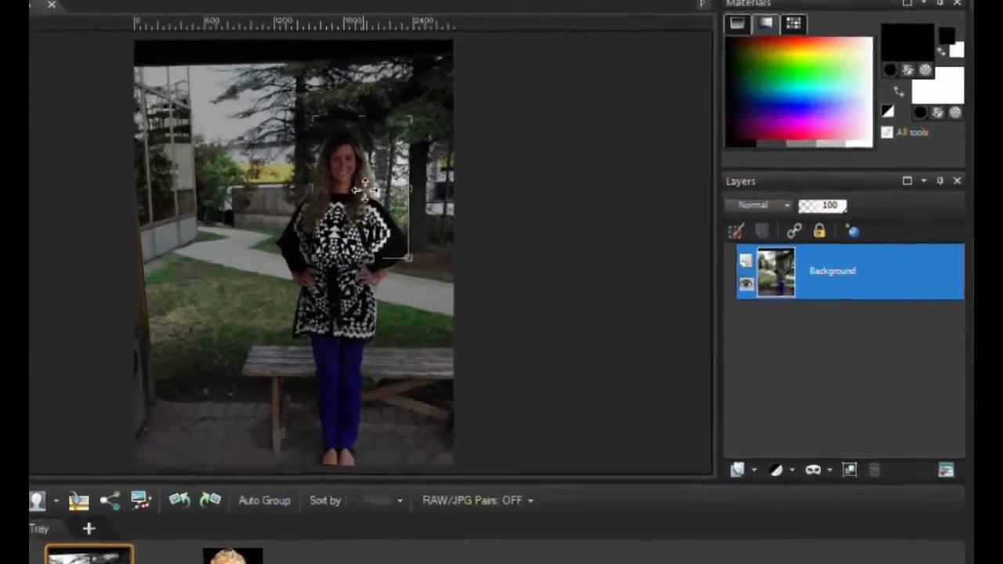
left_click_drag(364, 187, 362, 189)
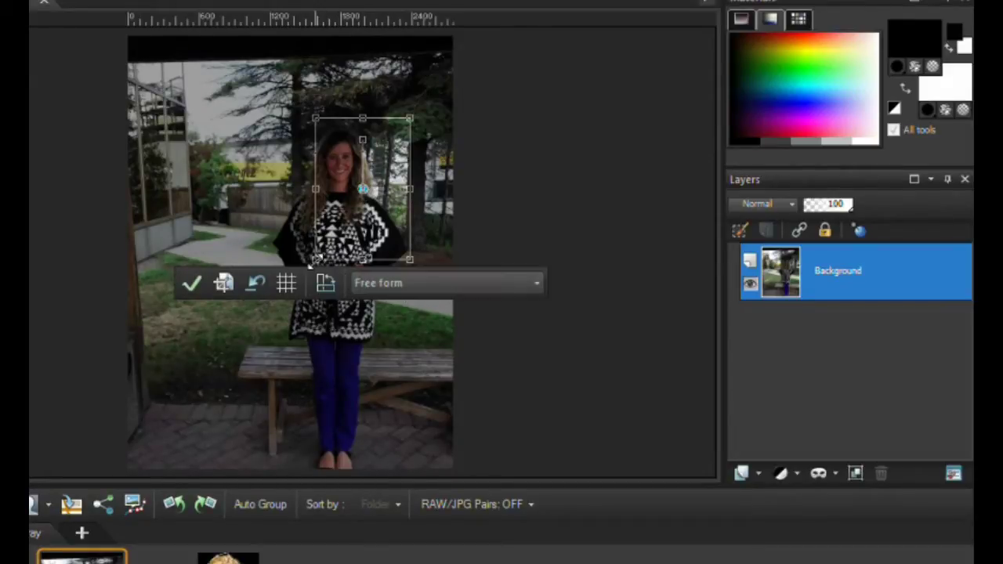
left_click_drag(314, 260, 191, 330)
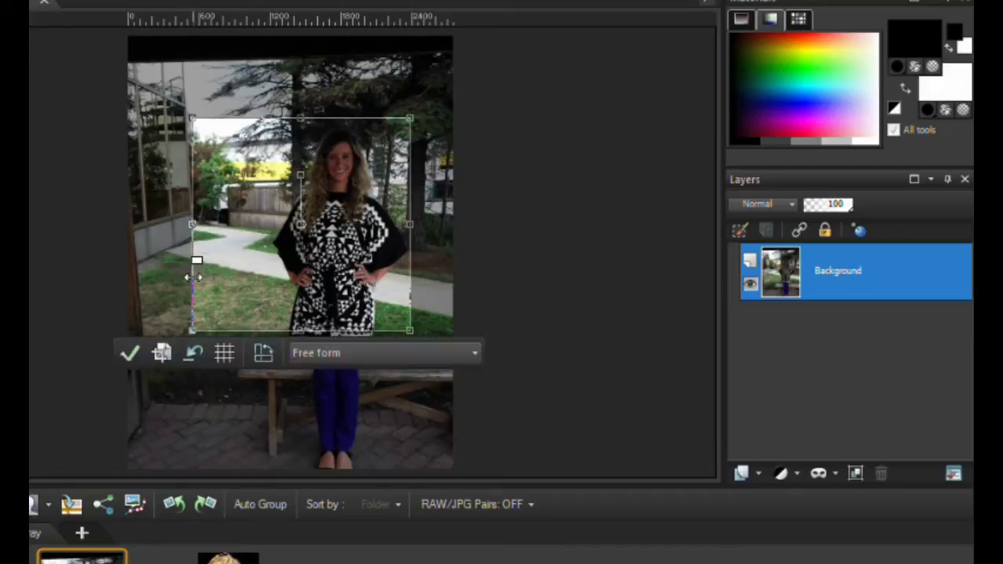
left_click(163, 353)
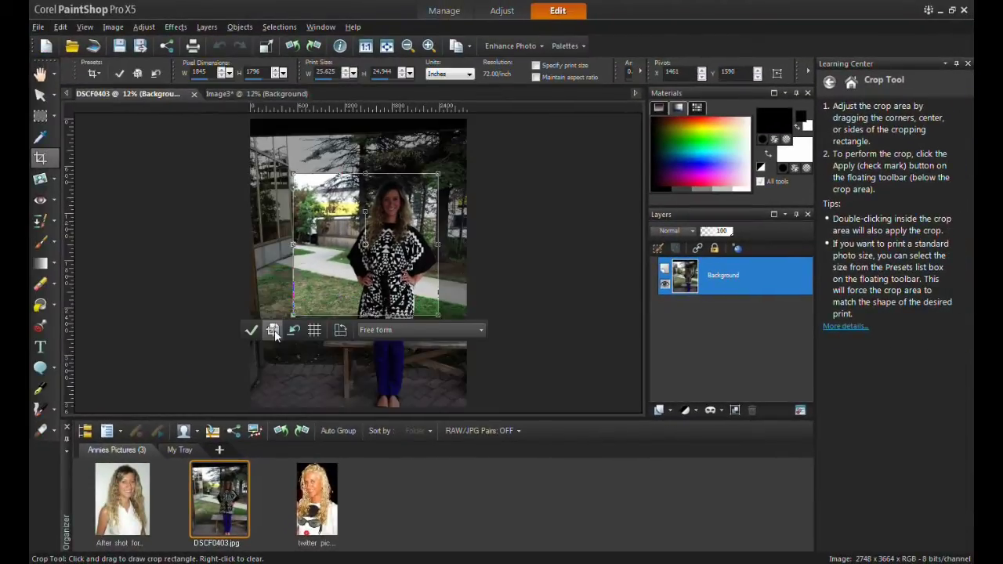
Close DSCF0403 and resize the cropped image to 1800 pixels wide (1800 × 1752)
left_click(195, 94)
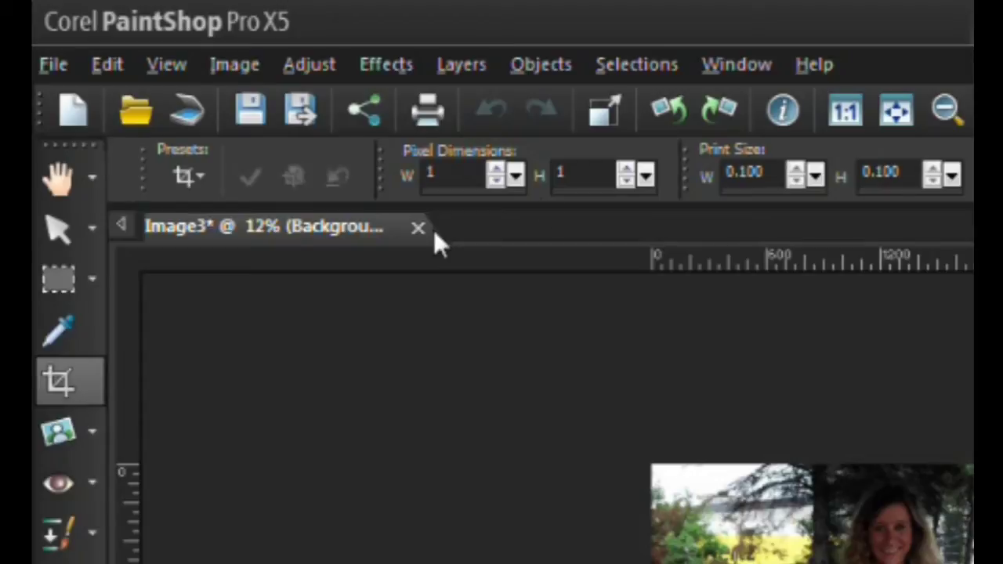
left_click(248, 70)
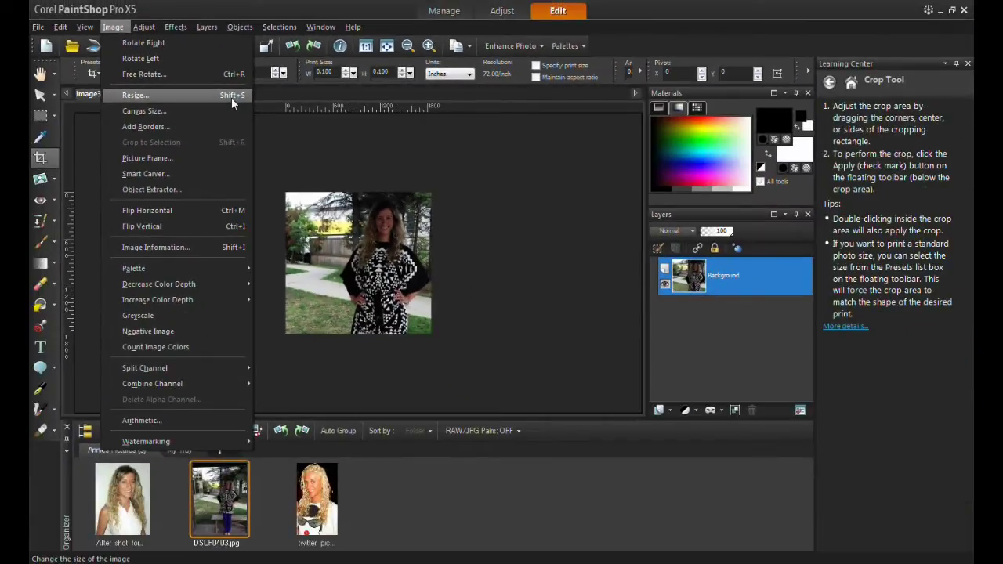
left_click(231, 98)
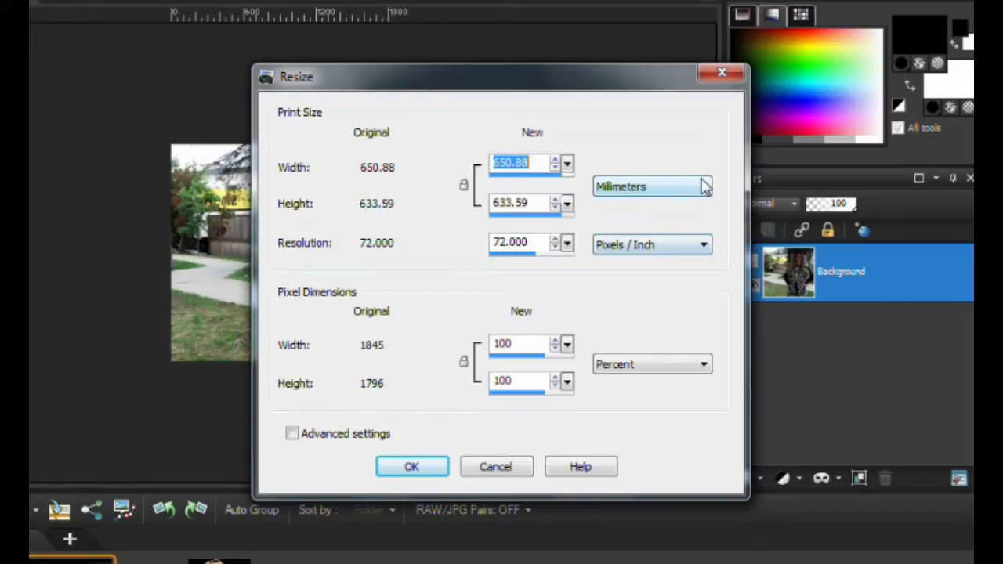
left_click(697, 370)
left_click(687, 384)
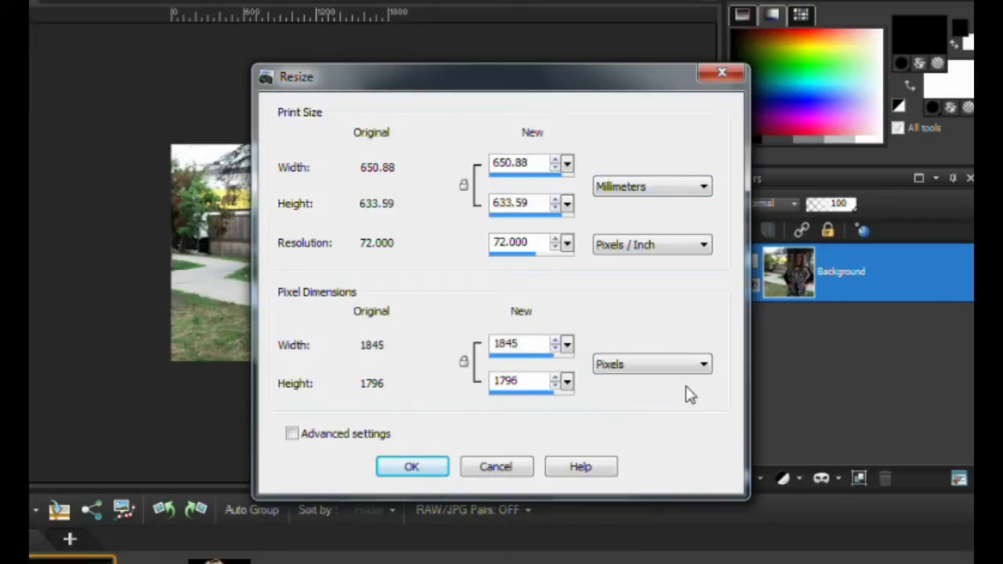
double_click(534, 345)
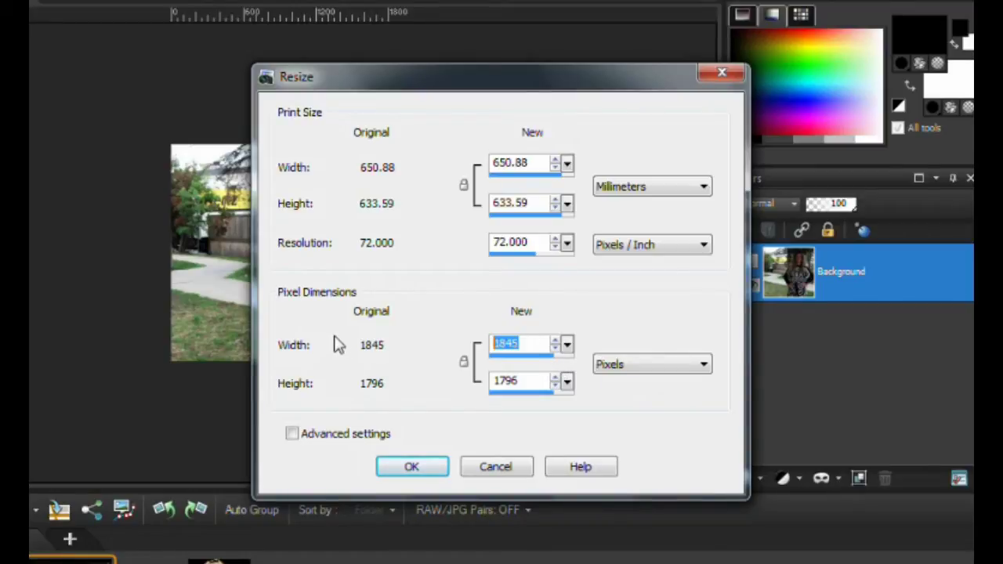
type("1800")
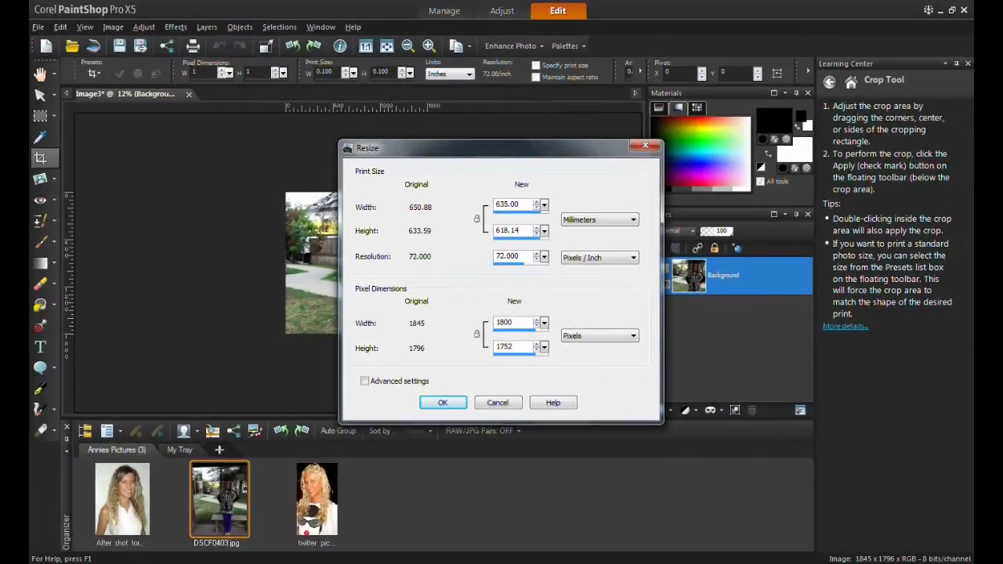
left_click(444, 402)
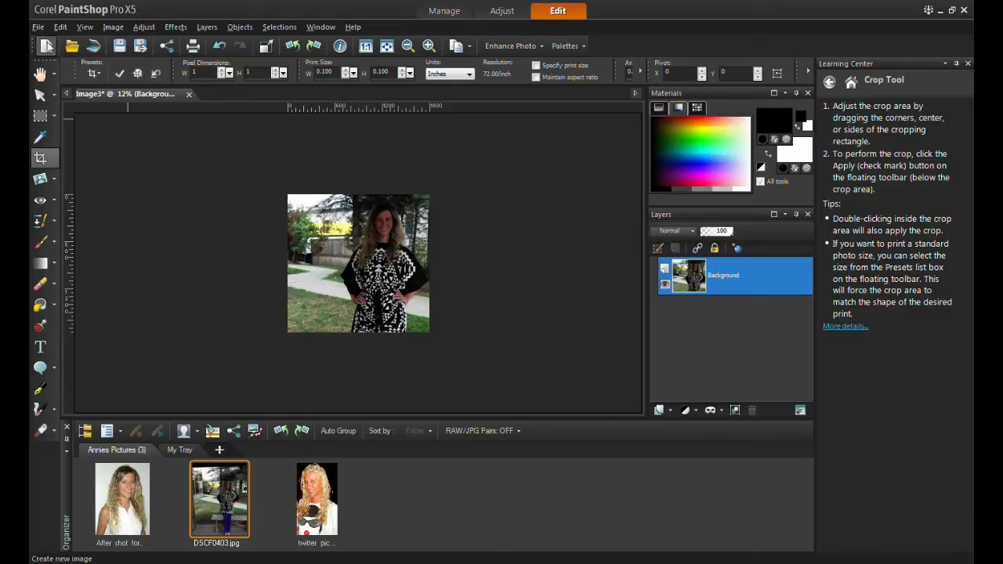
Save the image as the JPEG file 'profile 1.jpg' in the pictures folder
left_click(38, 27)
left_click(38, 27)
left_click(38, 27)
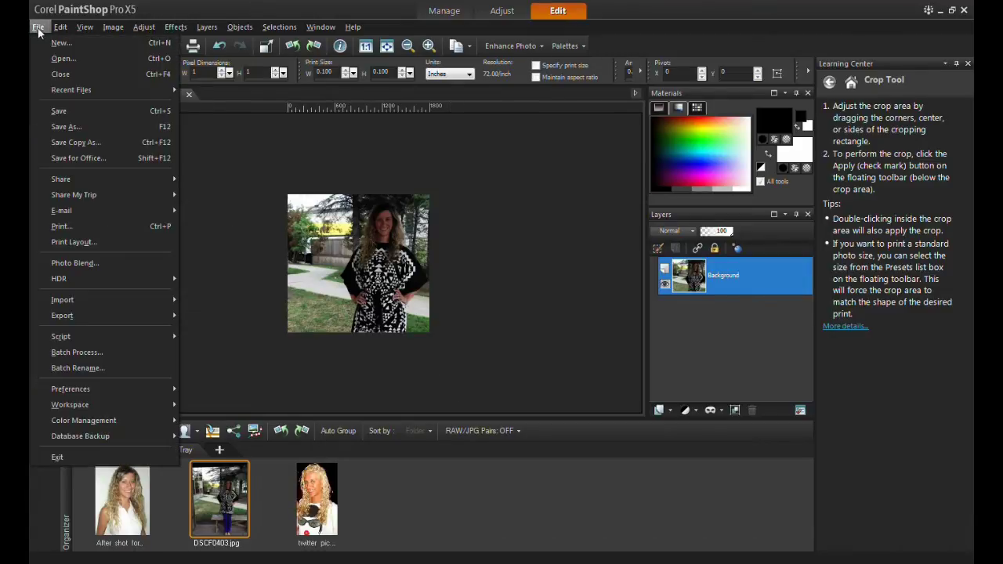
left_click(49, 111)
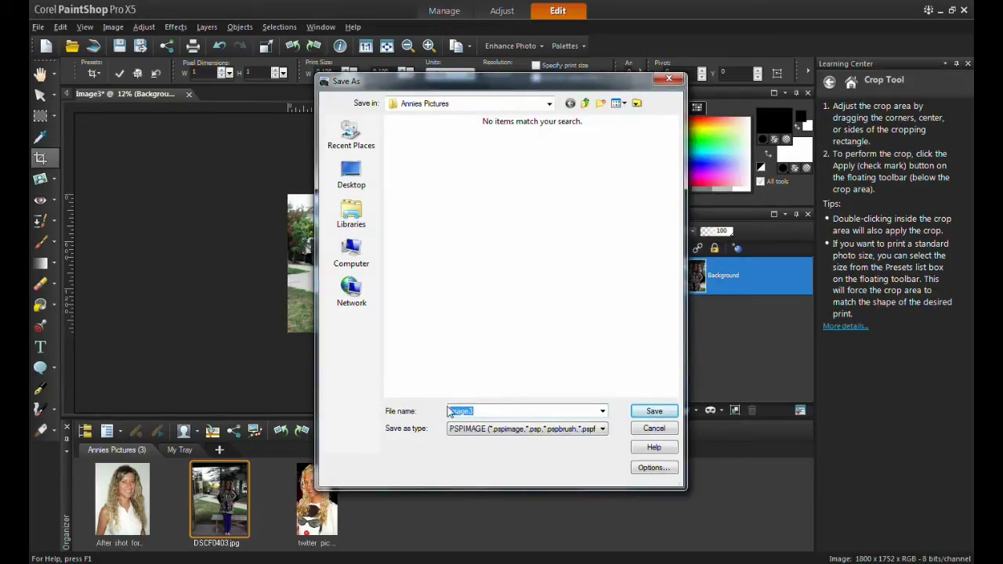
type("profile 1")
left_click(558, 429)
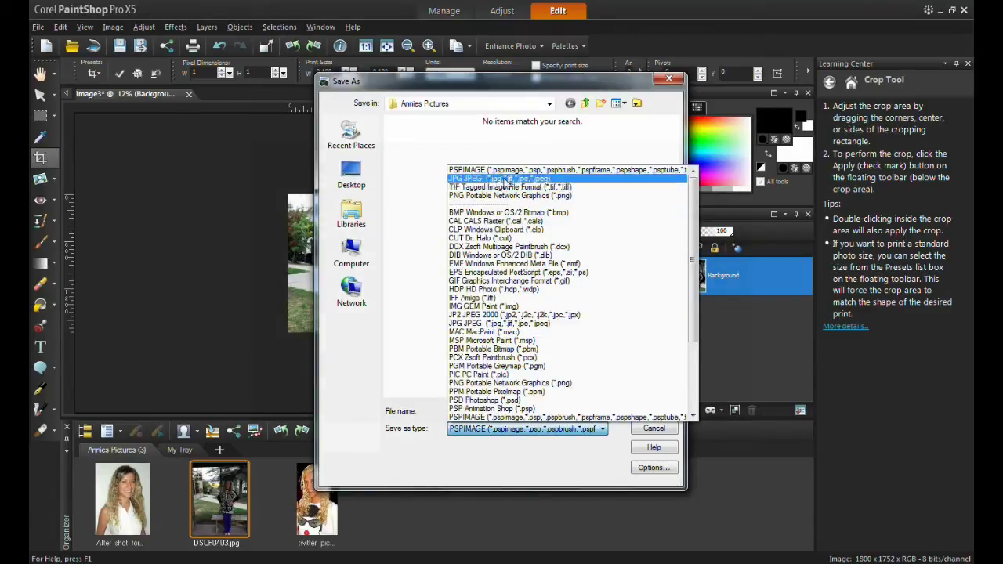
left_click(506, 185)
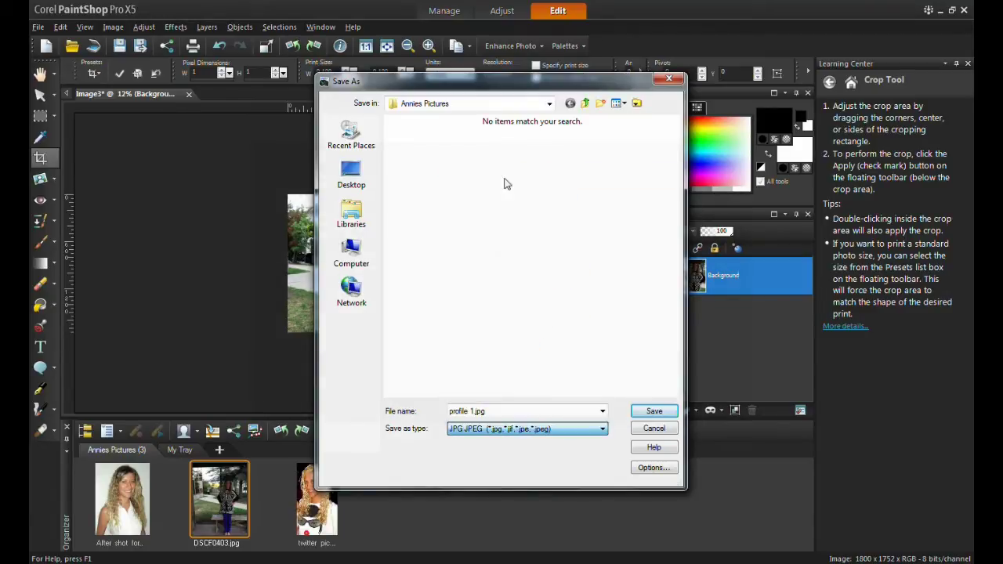
left_click(654, 412)
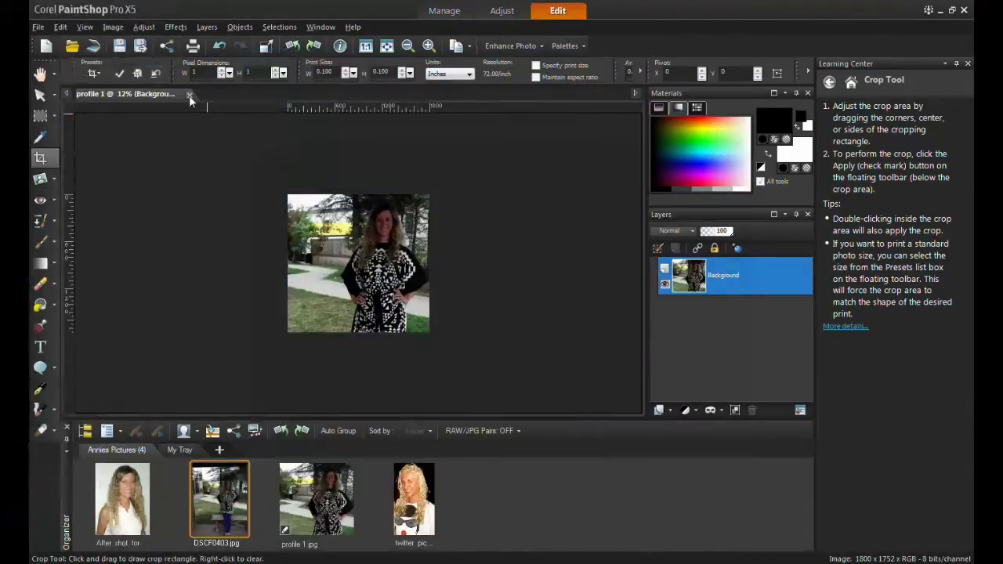
Close profile 1 and open the 'twitter pic' photo from the Organizer
left_click(189, 95)
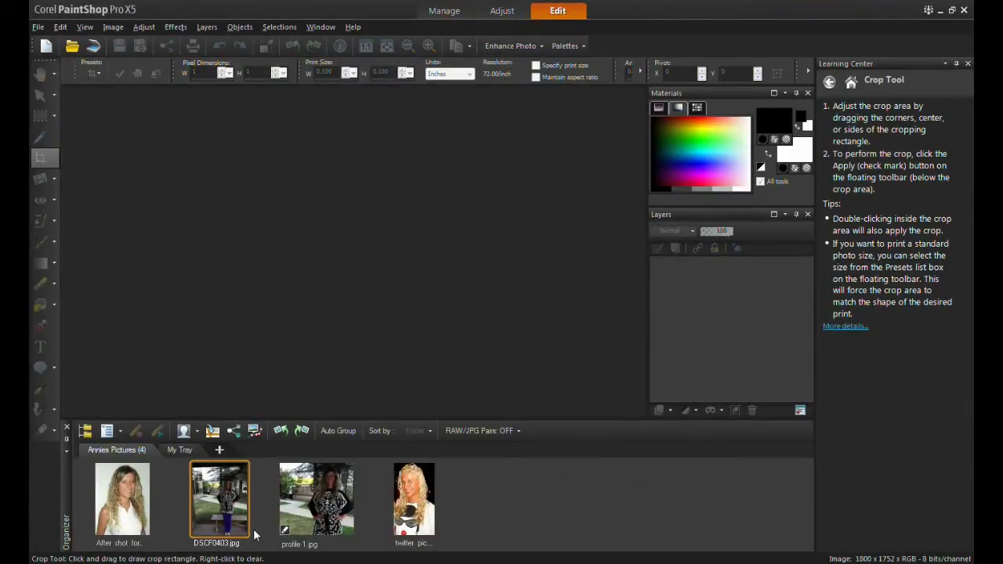
double_click(416, 521)
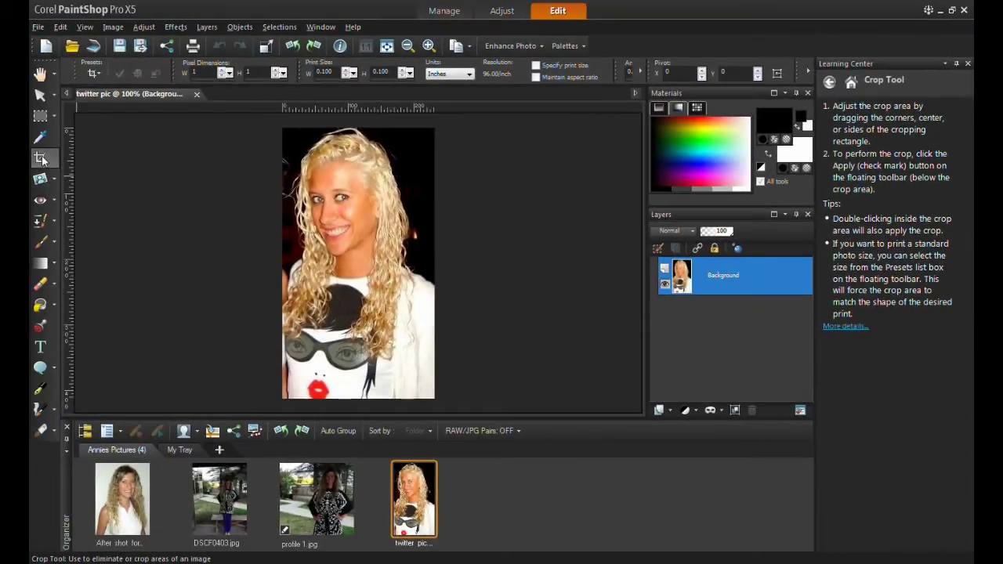
Crop twitter pic to a 230 × 248 head-and-shoulders new image and close the original
left_click(40, 159)
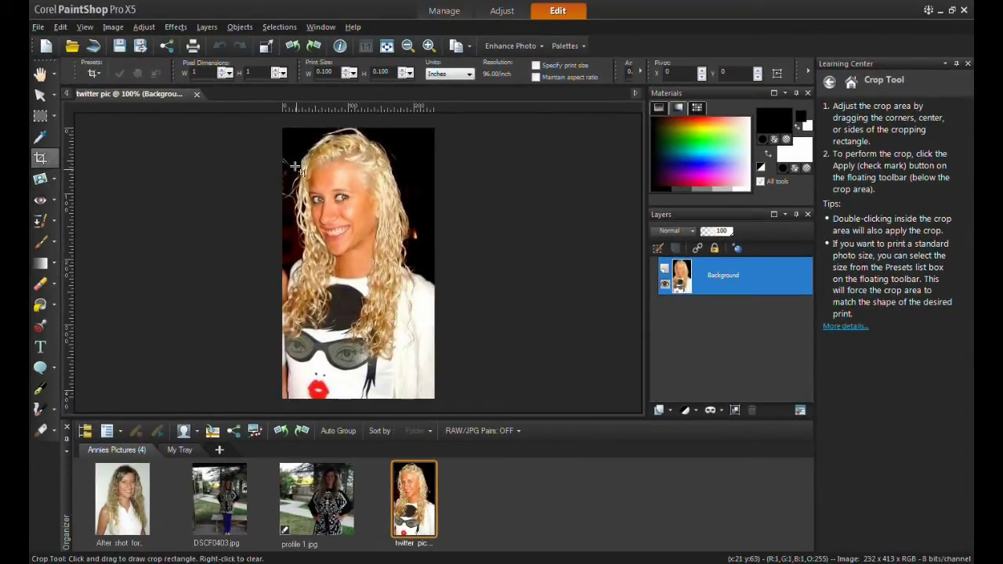
left_click_drag(287, 139, 436, 316)
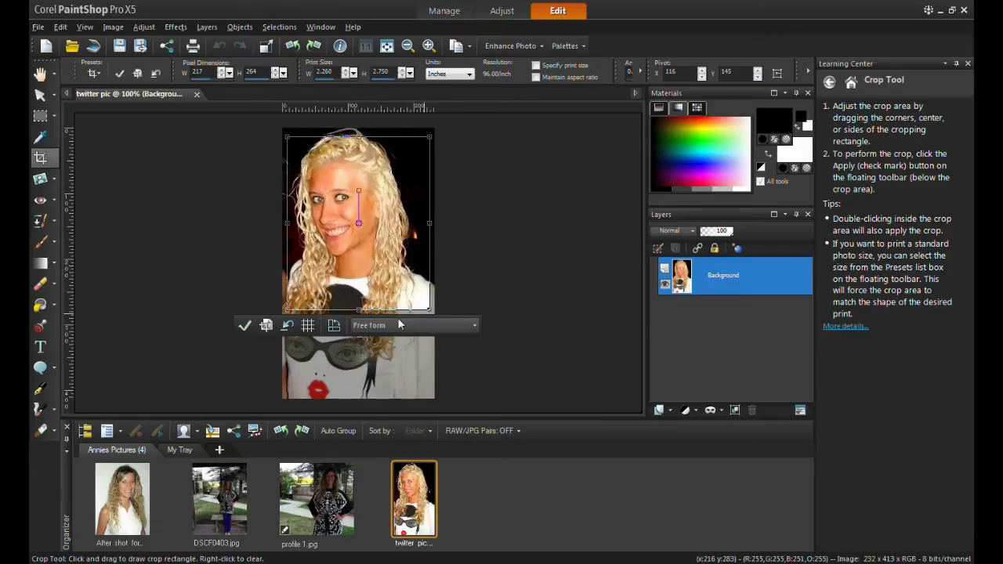
left_click_drag(358, 222, 357, 214)
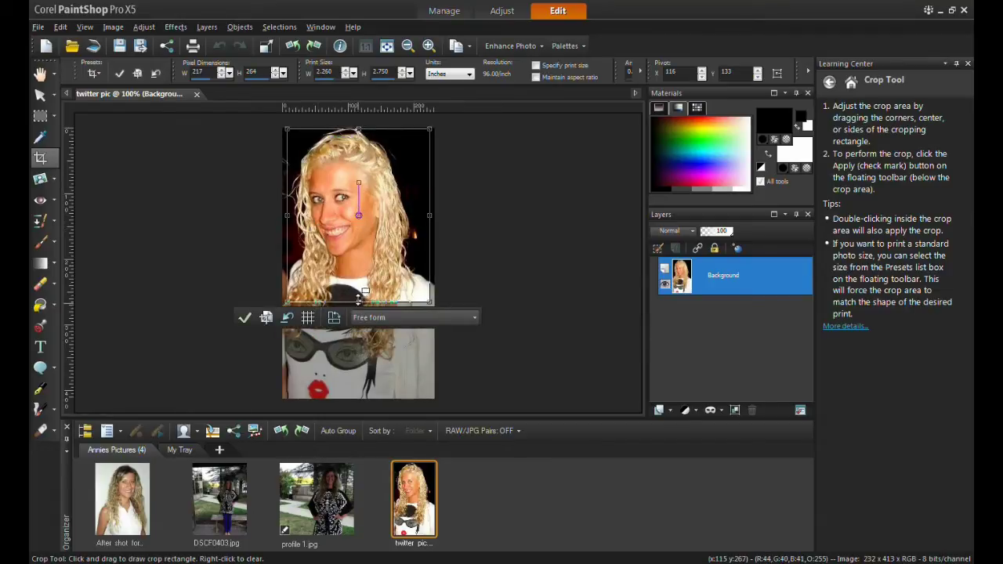
left_click_drag(358, 302, 358, 291)
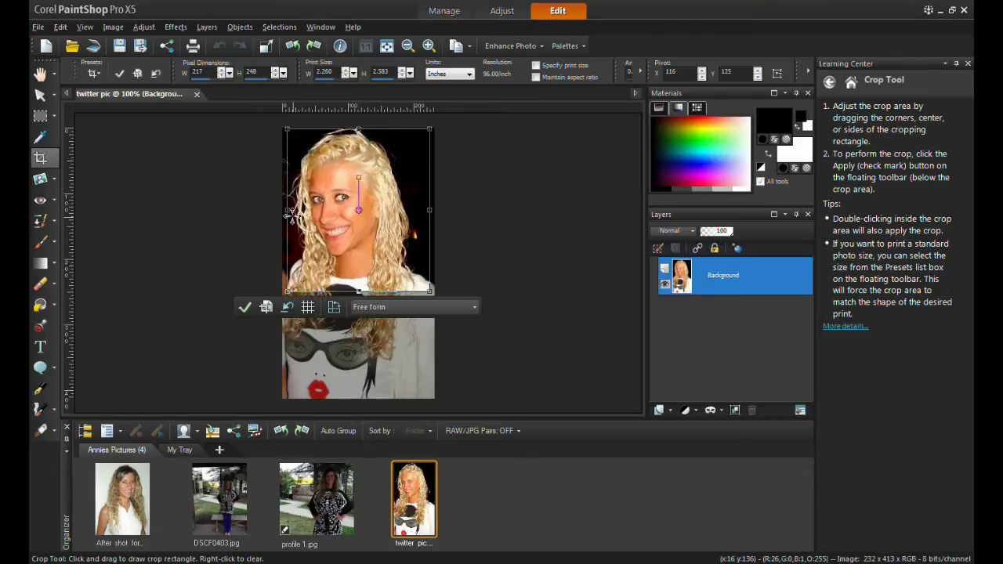
left_click_drag(288, 210, 285, 210)
left_click_drag(428, 210, 432, 211)
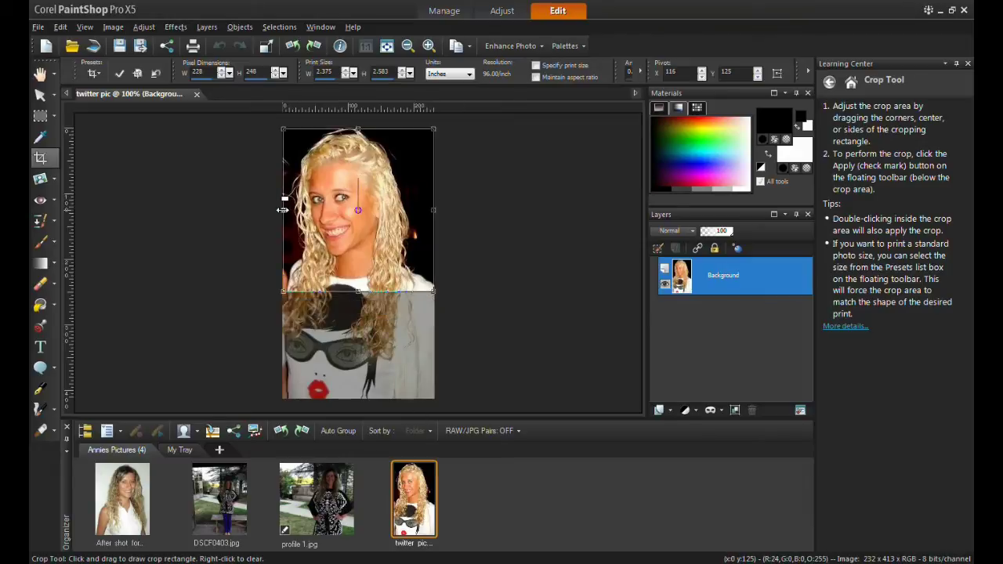
left_click_drag(282, 210, 280, 210)
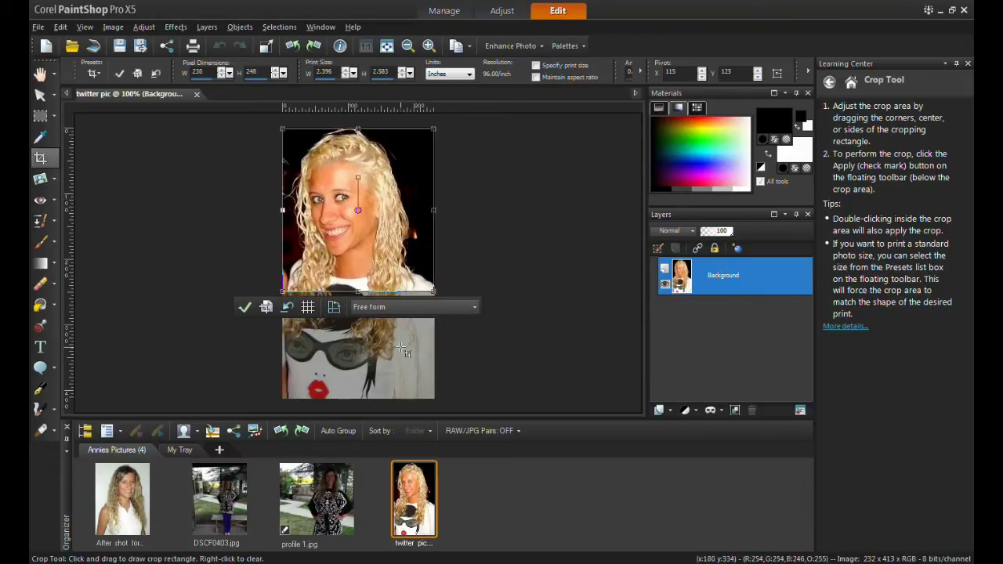
left_click(266, 307)
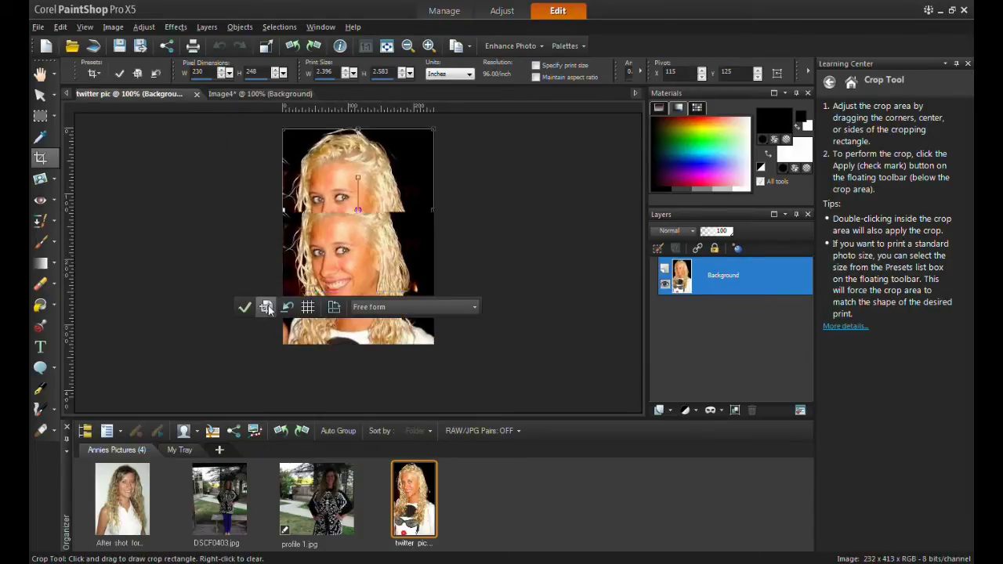
left_click(196, 92)
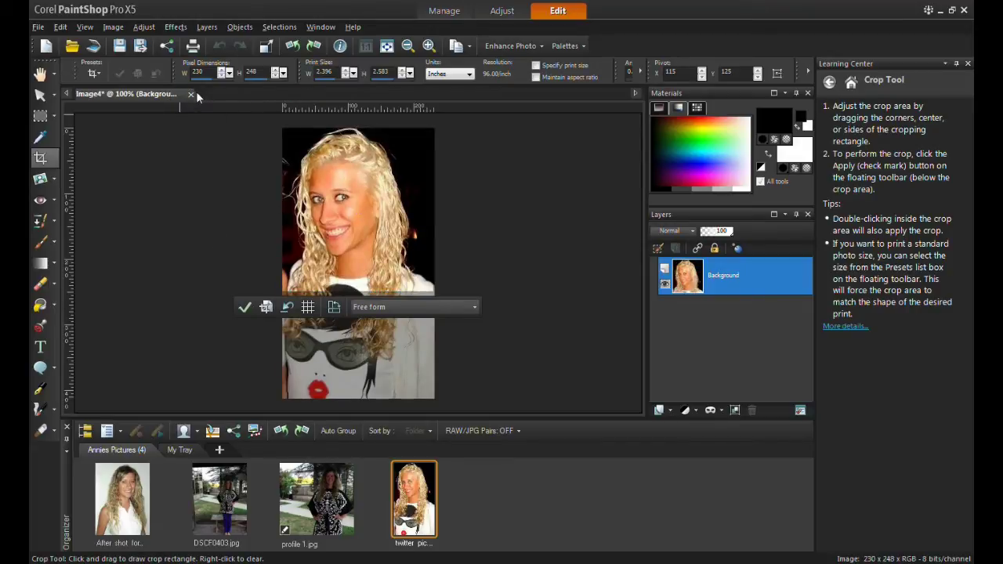
Resize the headshot to 73 × 73 pixels with Lock aspect ratio turned off
left_click(110, 27)
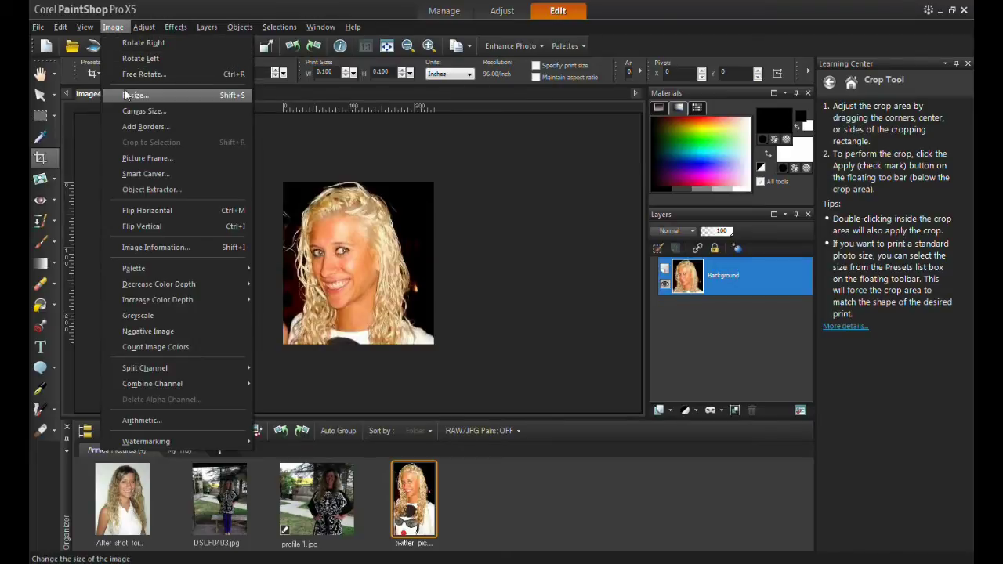
left_click(133, 95)
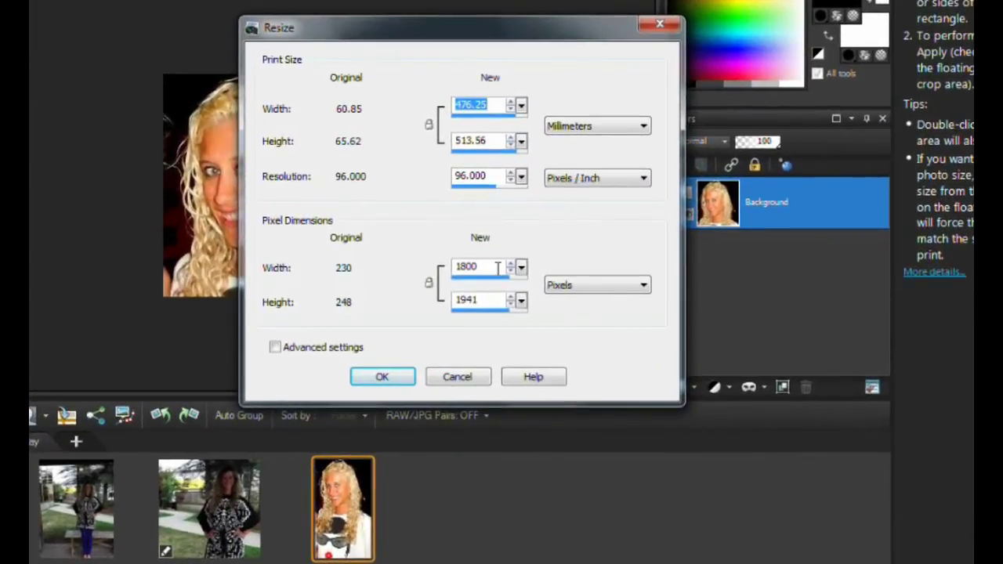
left_click(274, 351)
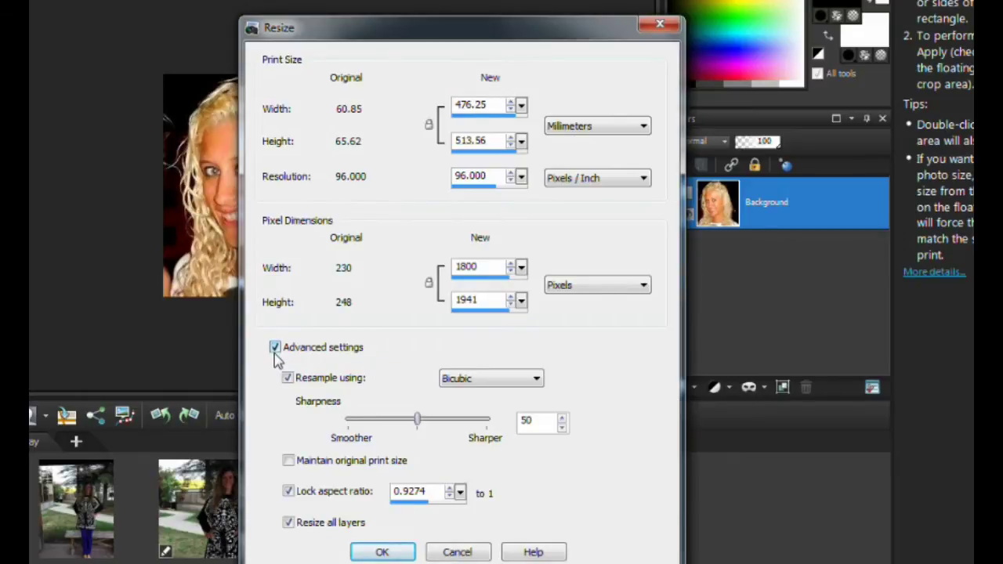
left_click(289, 493)
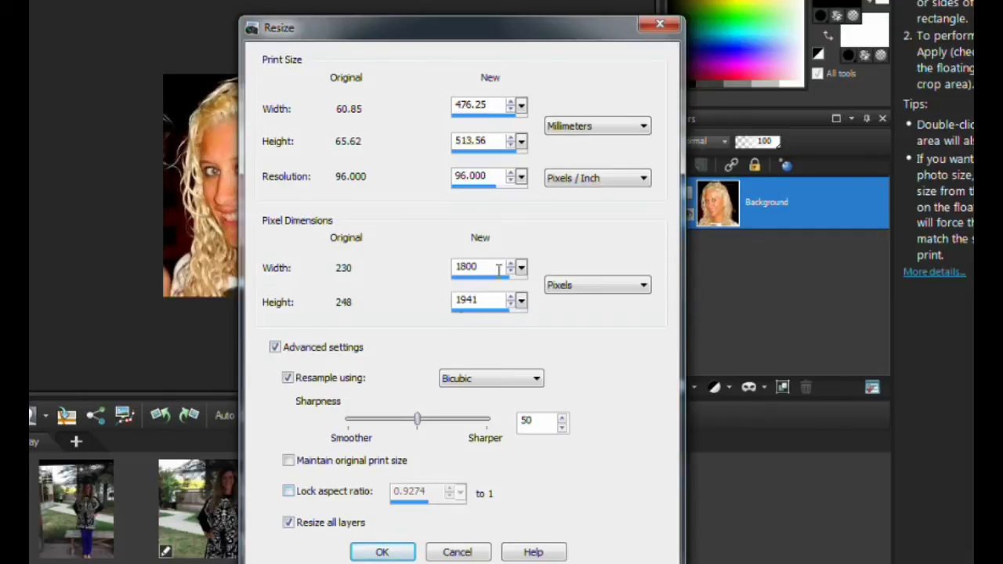
left_click_drag(480, 267, 289, 267)
type("73")
left_click_drag(480, 301, 376, 302)
type("73")
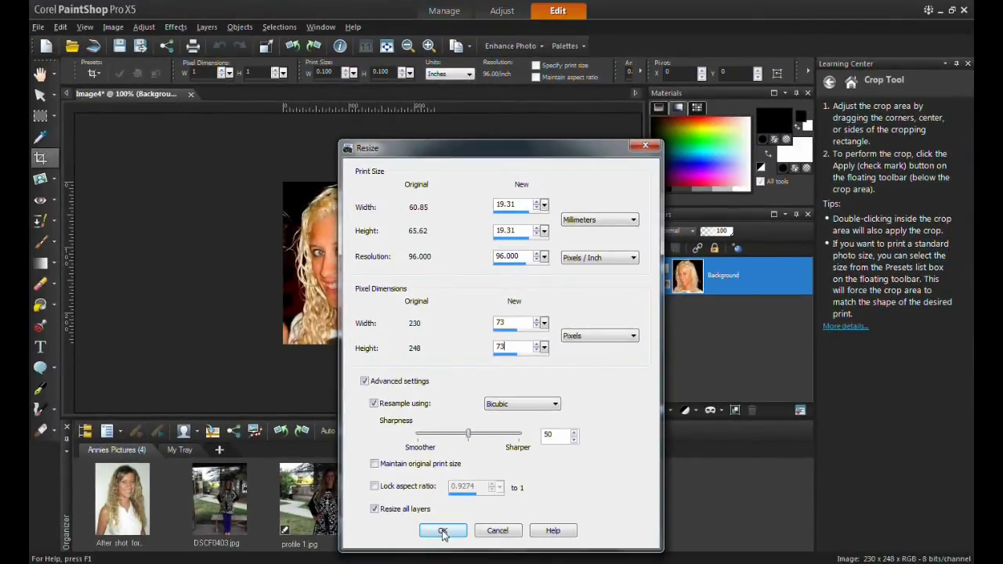
left_click(442, 531)
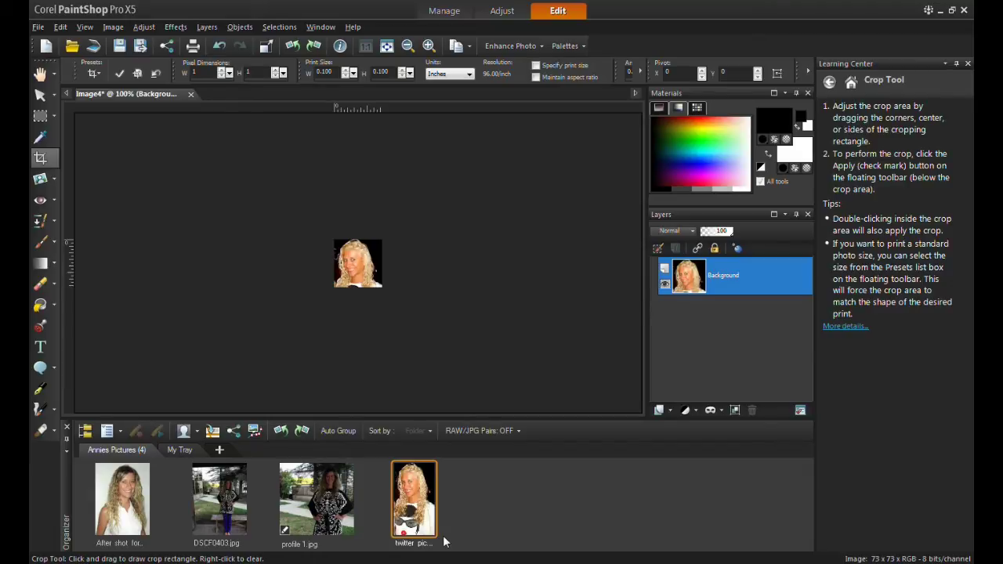
Save the 73 × 73 headshot as the JPEG 'profile 2' in Annies Pictures
left_click(117, 46)
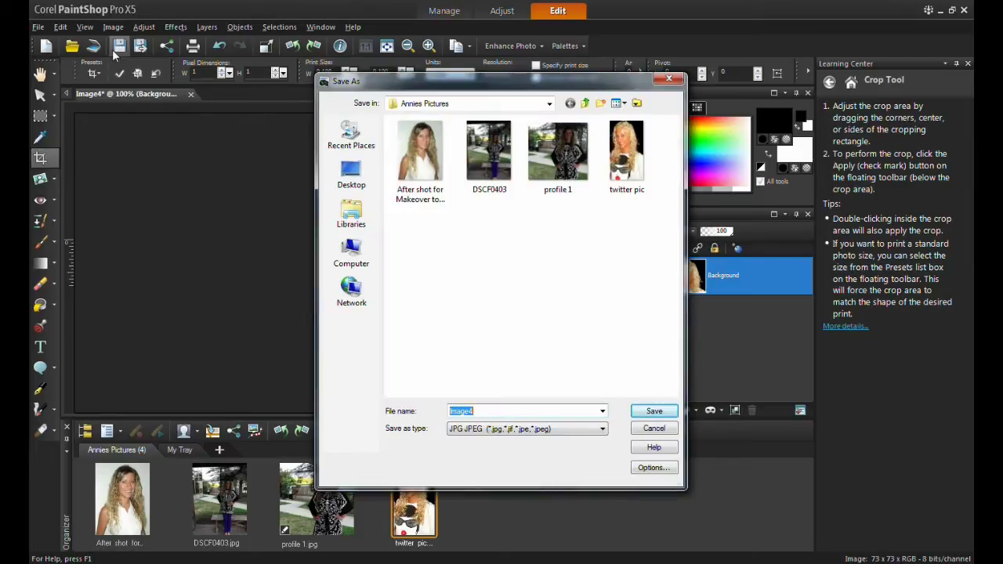
type("profile 2")
left_click(667, 411)
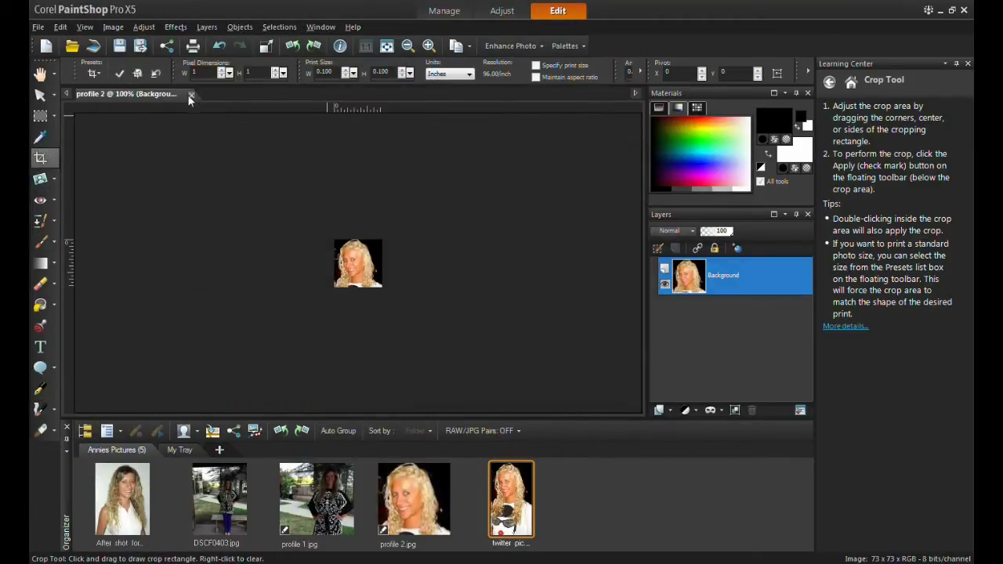
Close profile 2 and open the 'After shot for Makeover tools video' photo
left_click(190, 94)
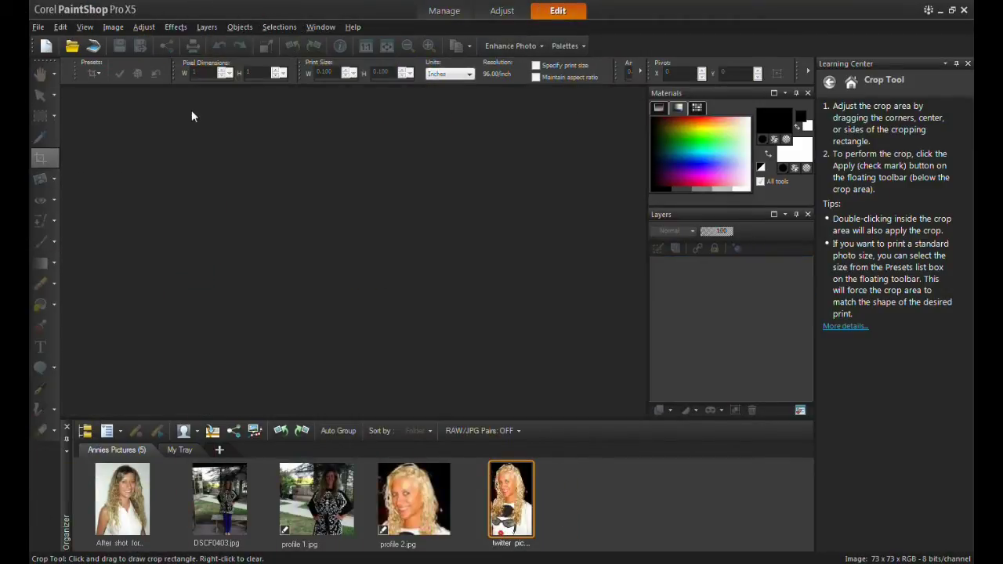
double_click(116, 531)
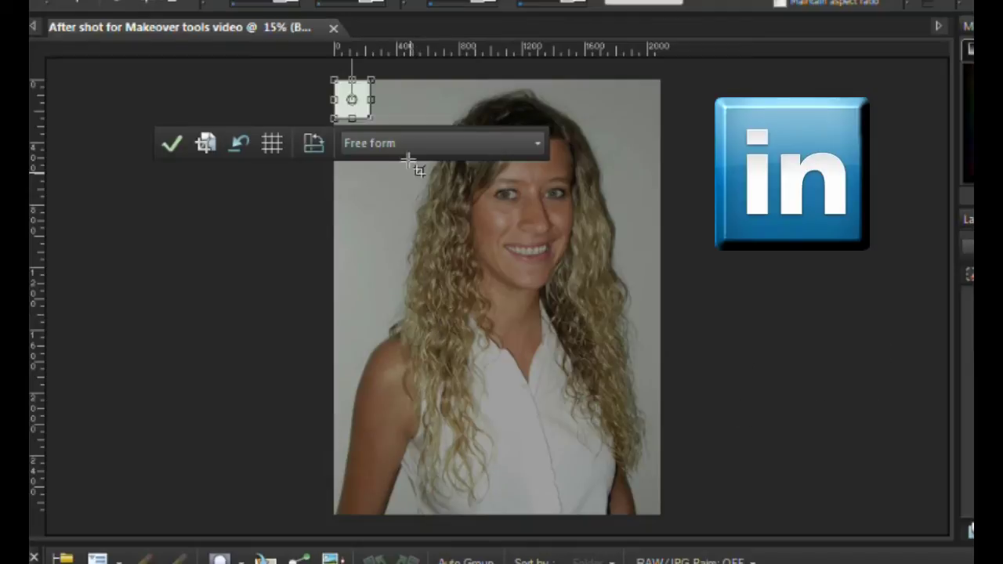
Crop the After shot photo to head and shoulders as a new image
left_click_drag(351, 99, 654, 365)
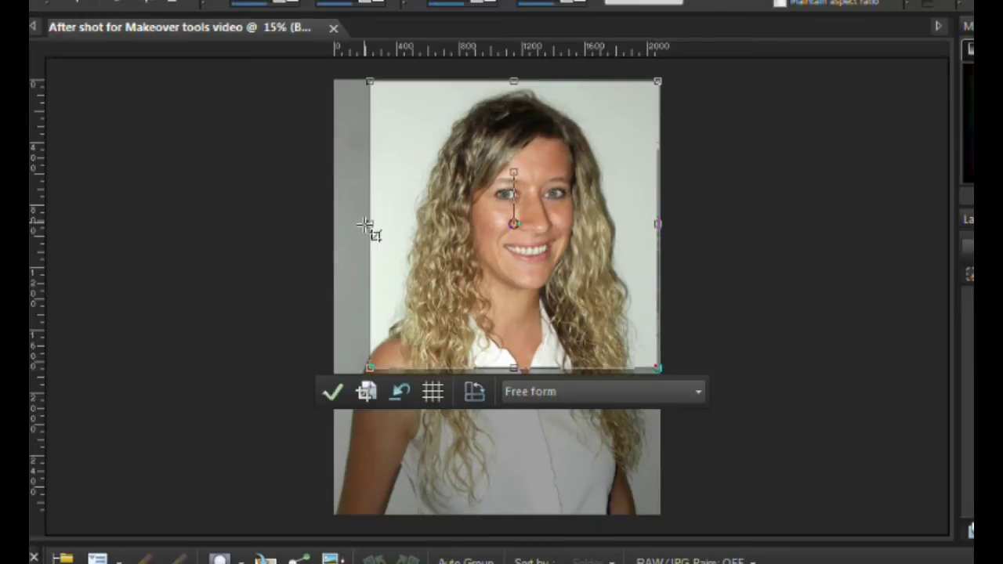
left_click_drag(367, 224, 338, 231)
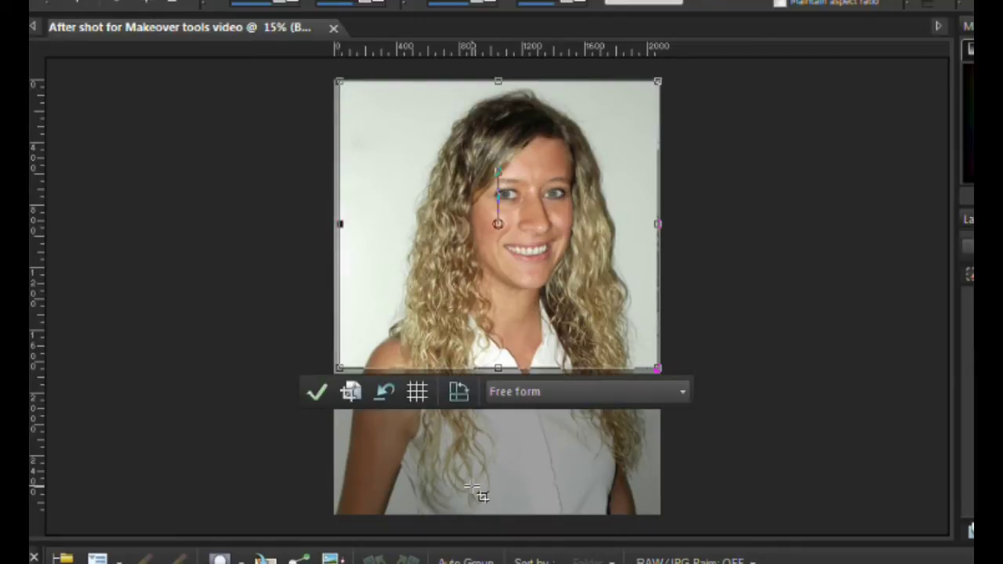
left_click(352, 391)
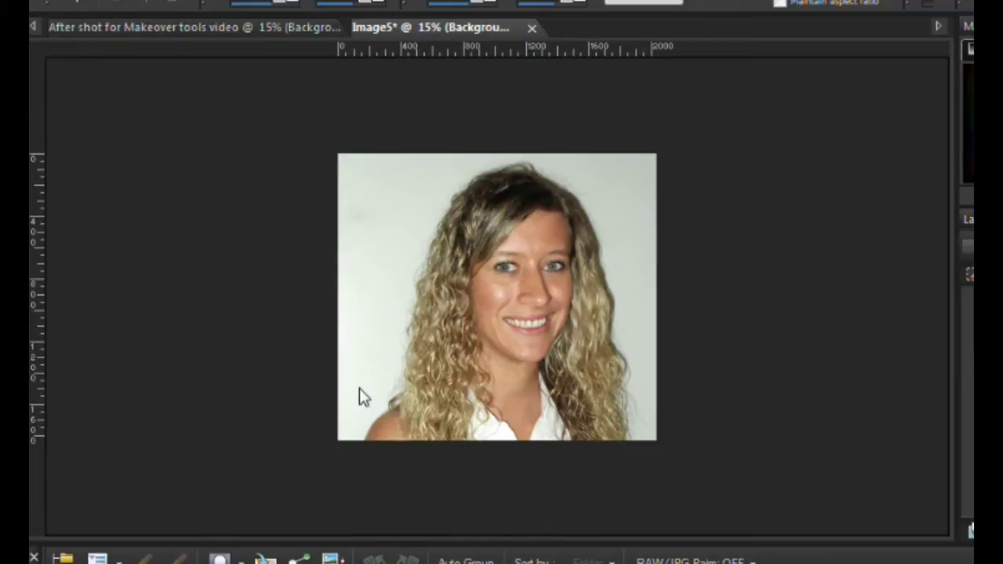
Return to the original After shot photo, undo its last change, and close it
key("ctrl+Tab")
key("ctrl+z")
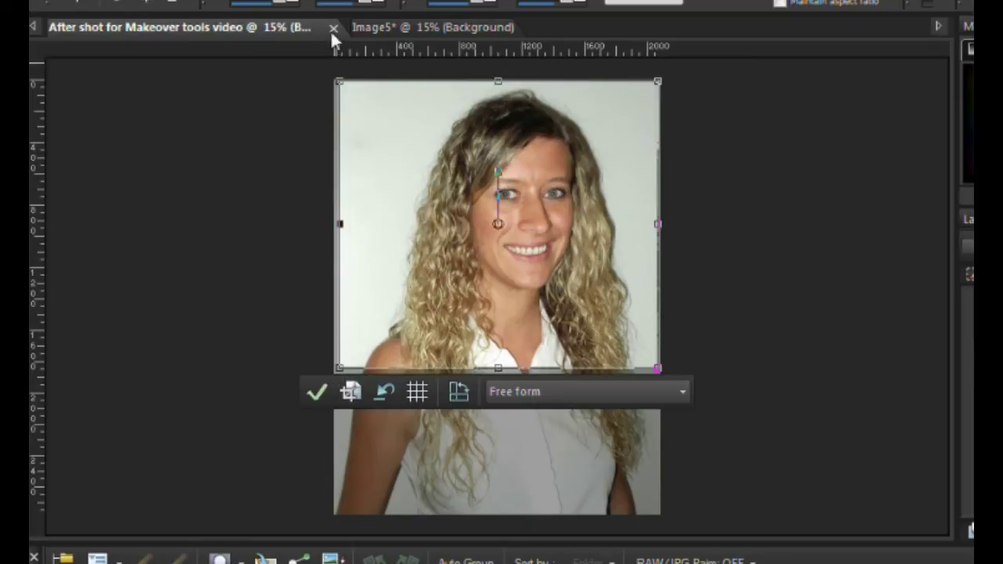
left_click(332, 28)
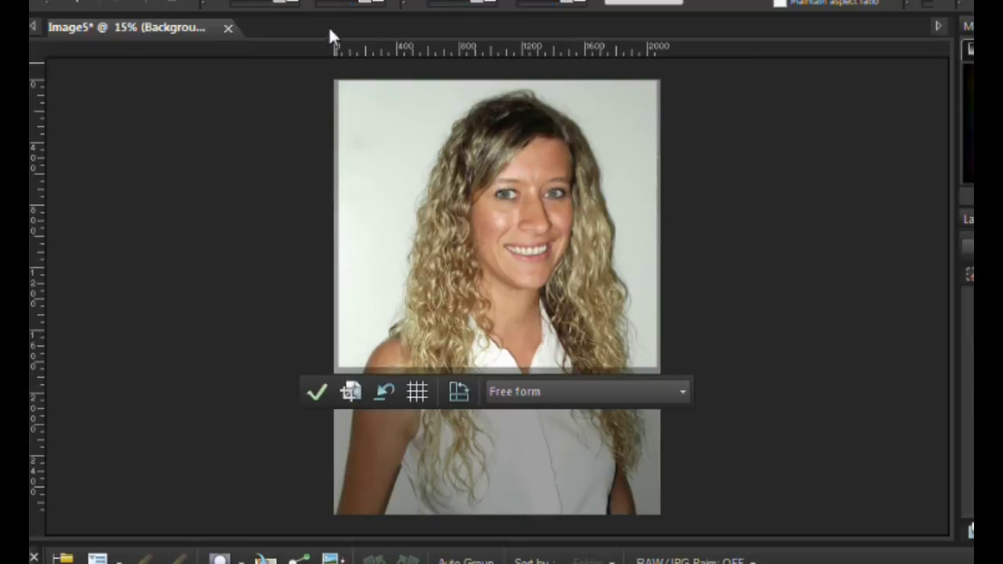
key("Return")
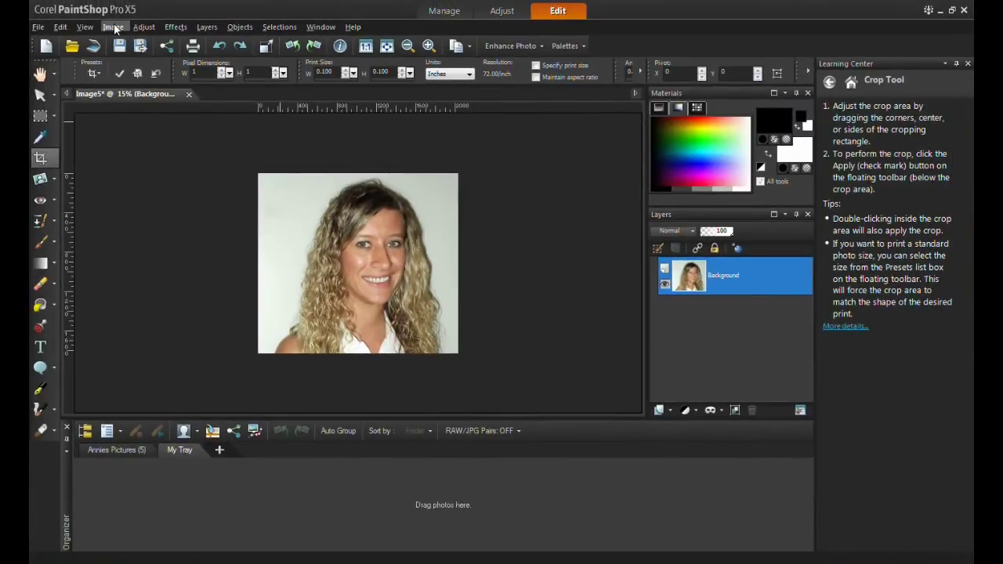
Resize the headshot from 2033 × 1829 to 500 × 450 pixels with aspect ratio locked
left_click(115, 28)
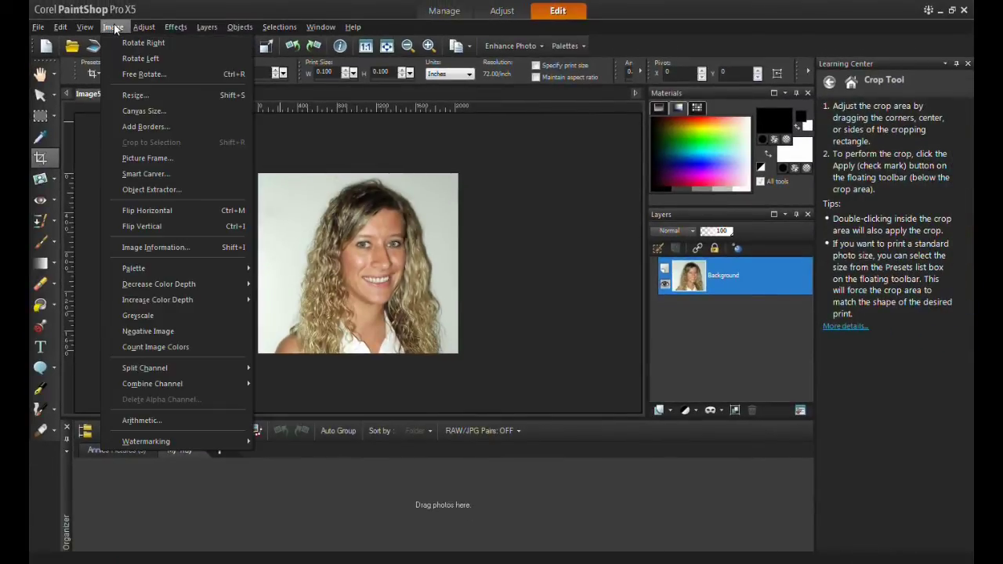
left_click(133, 95)
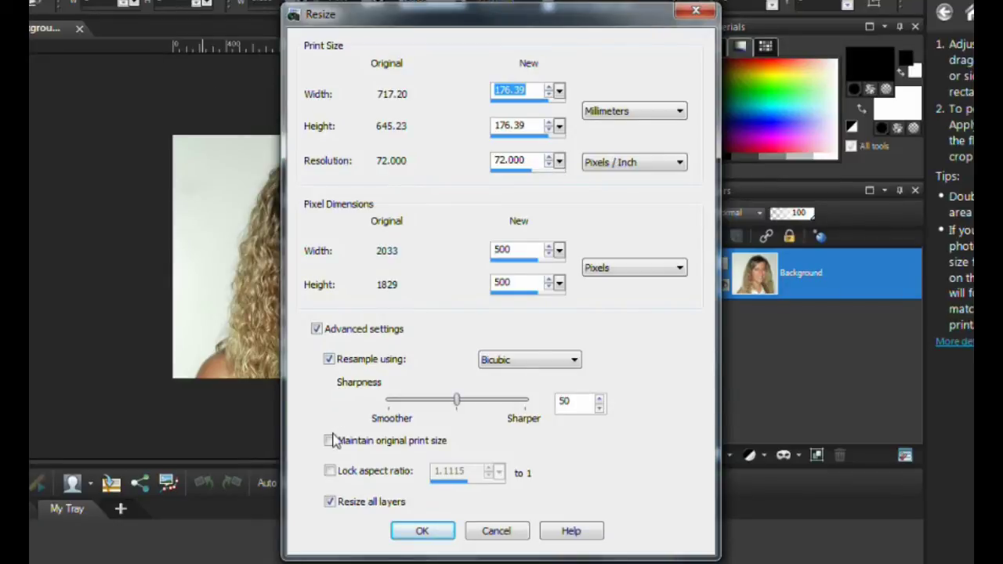
left_click(329, 473)
left_click(330, 473)
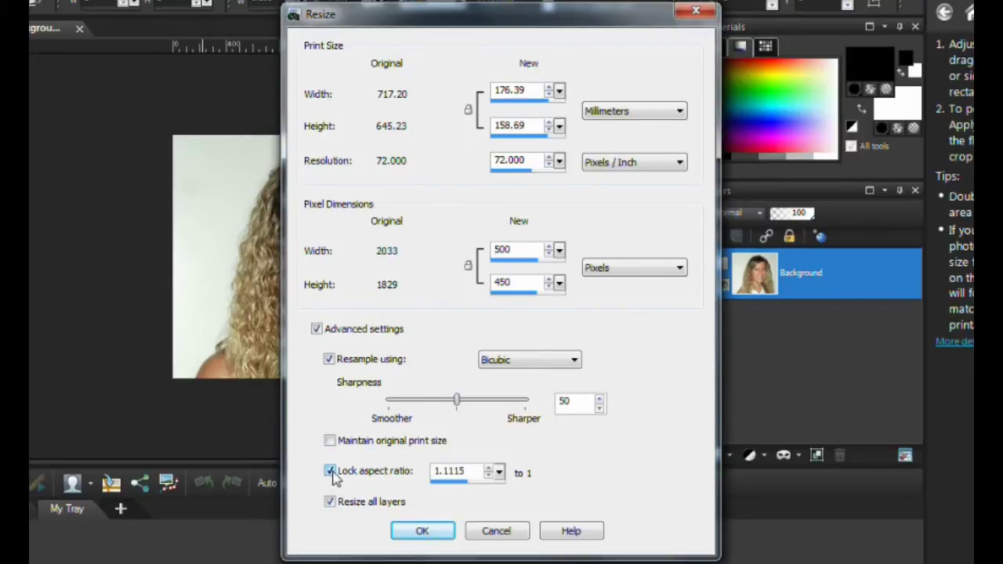
left_click(511, 249)
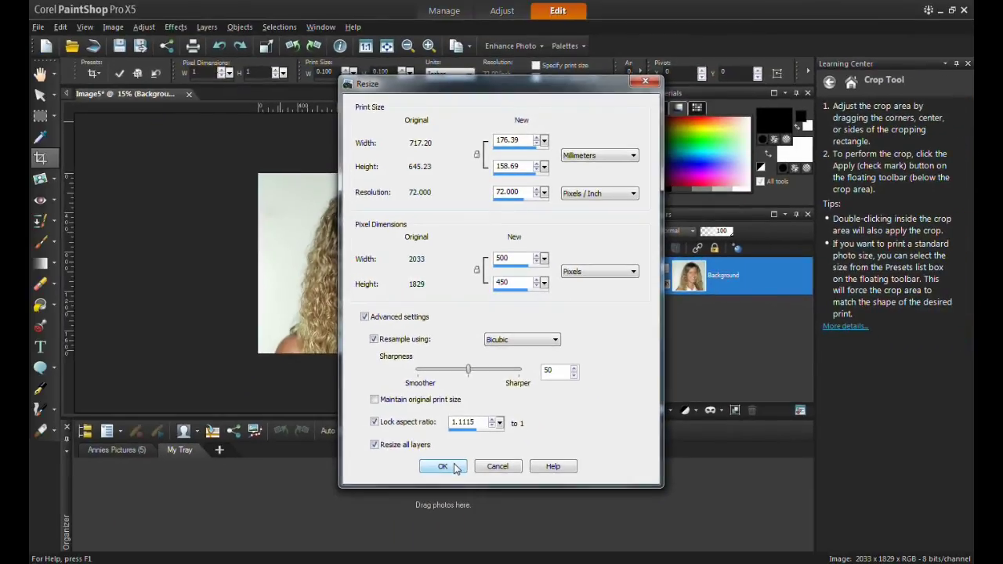
left_click(443, 467)
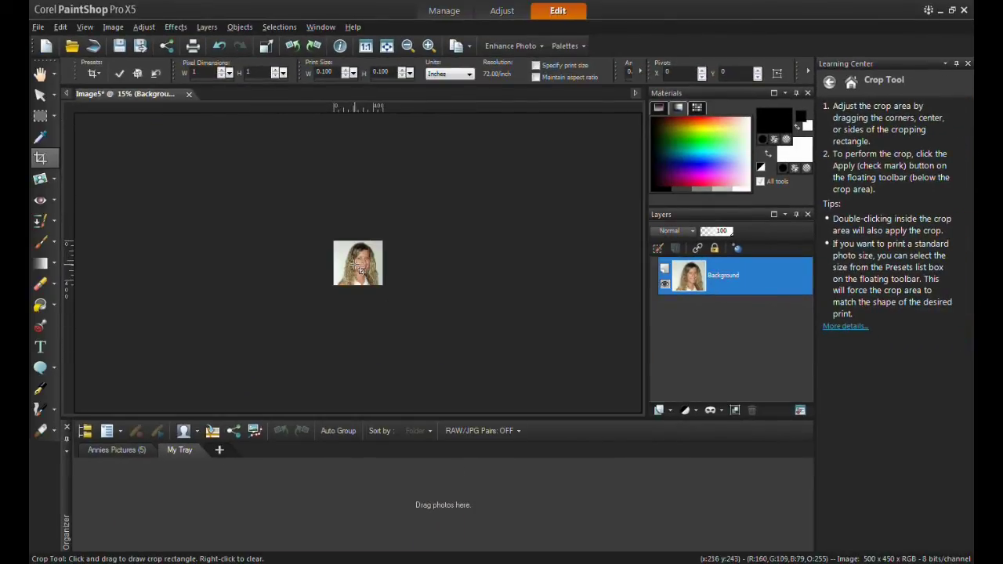
Start saving the 500 × 450 image and enter the file name 'profile 3'
left_click(120, 47)
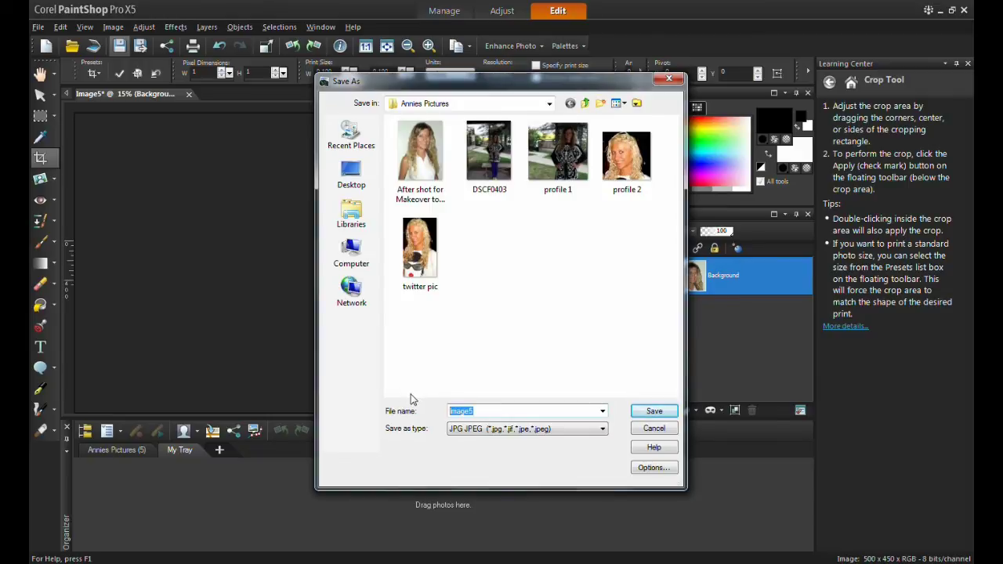
type("profile 3")
Save the LinkedIn headshot as profile 3.jpg in Annies Pictures
left_click(655, 412)
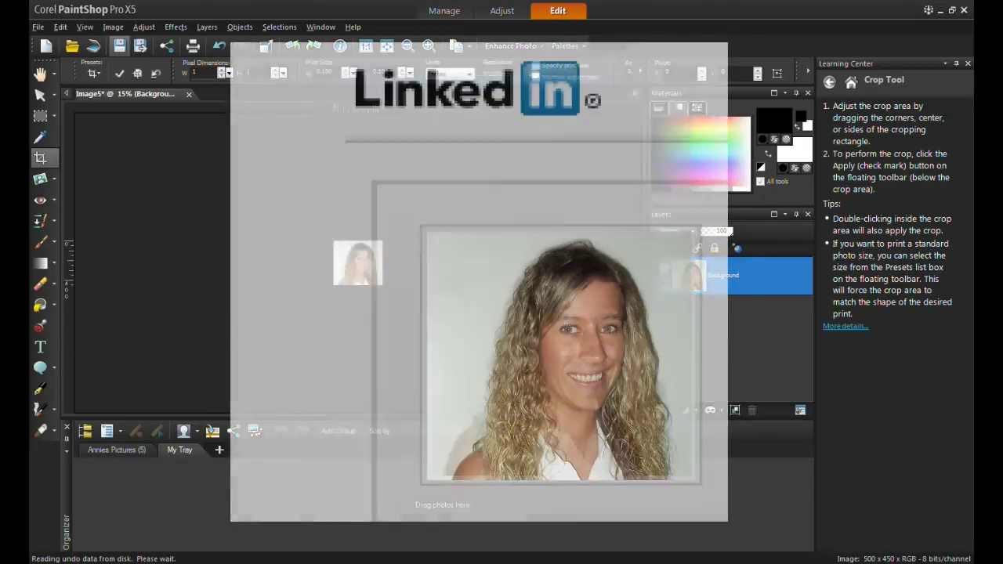